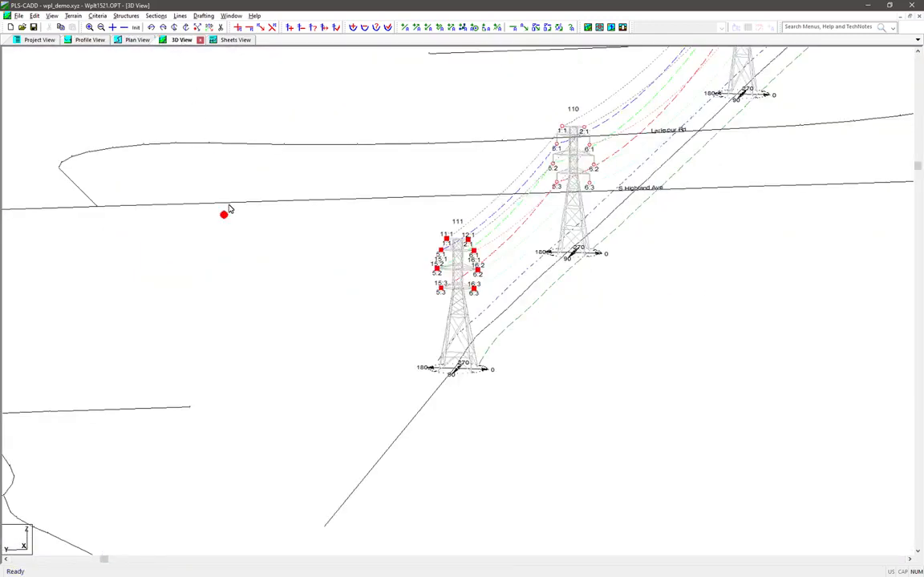
Display the ground TIN as unrendered triangle outlines and check its coverage beneath the line
key(alt+t)
key(t)
key(d)
key(space)
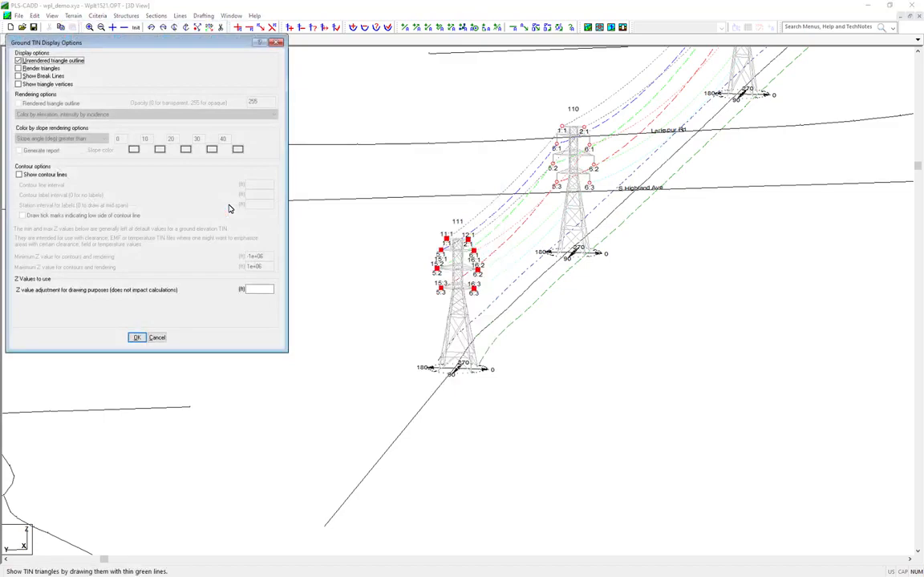
key(Return)
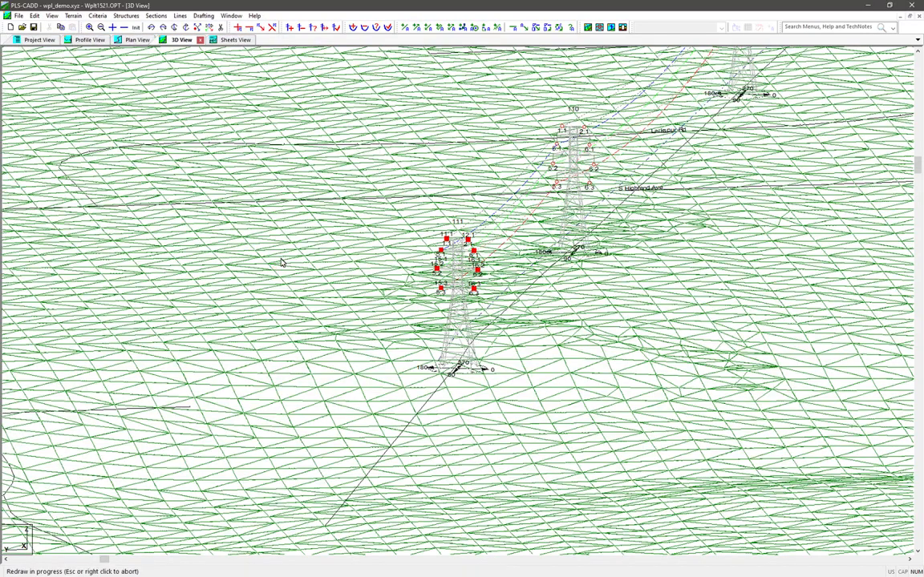
scroll(282, 263, down, 3)
scroll(282, 263, down, 2)
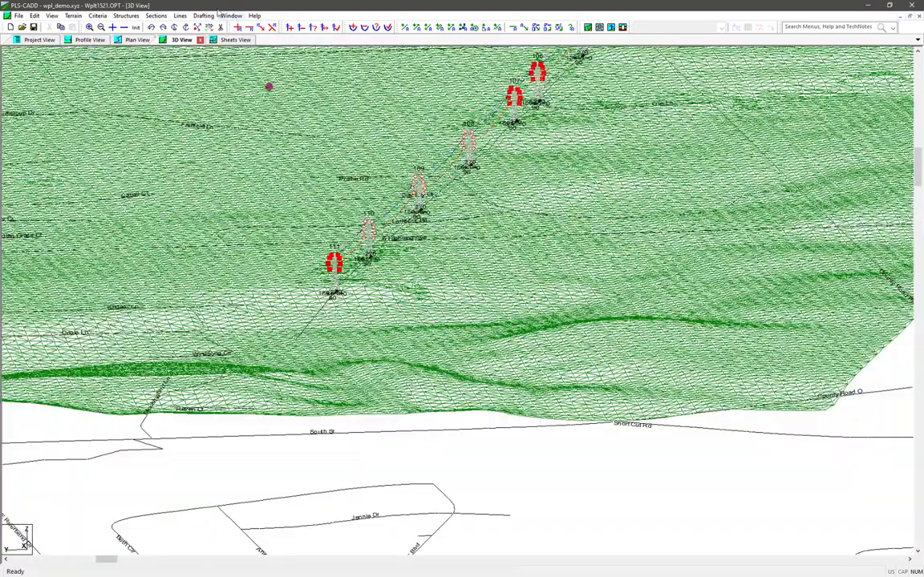
Review the project's circuit and phase label definitions without changing them
click(164, 17)
mouse_move(227, 273)
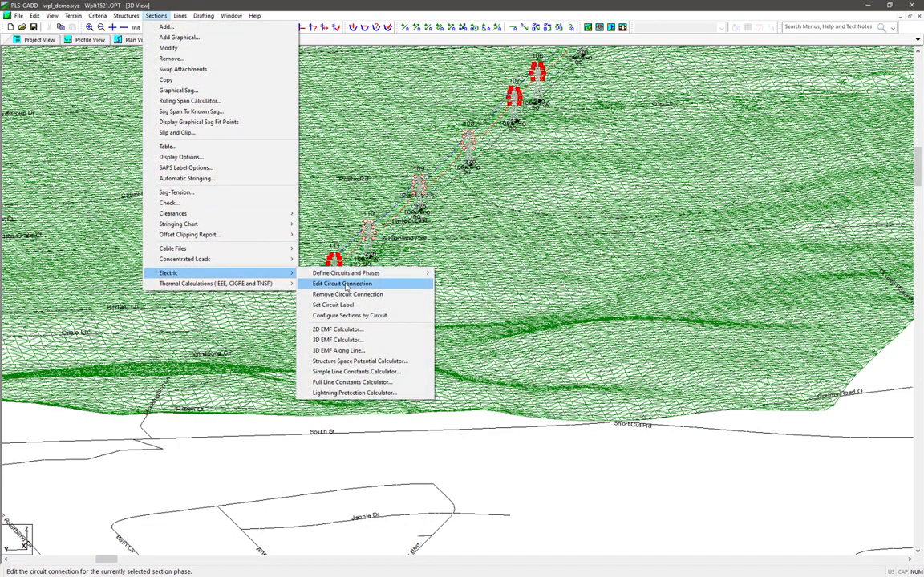
mouse_move(357, 273)
click(469, 274)
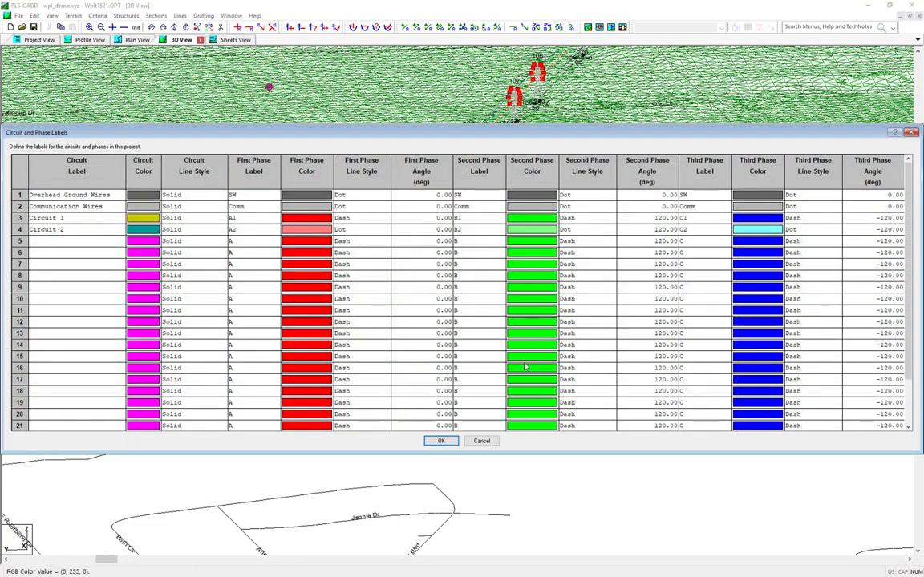
click(482, 441)
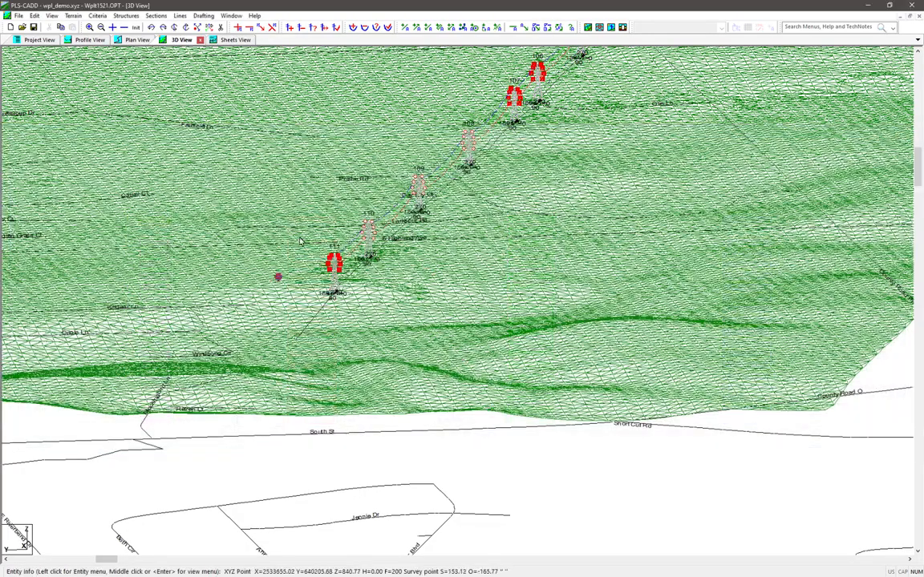
Turn off the unrendered triangle outline of the ground TIN
scroll(319, 258, up, 6)
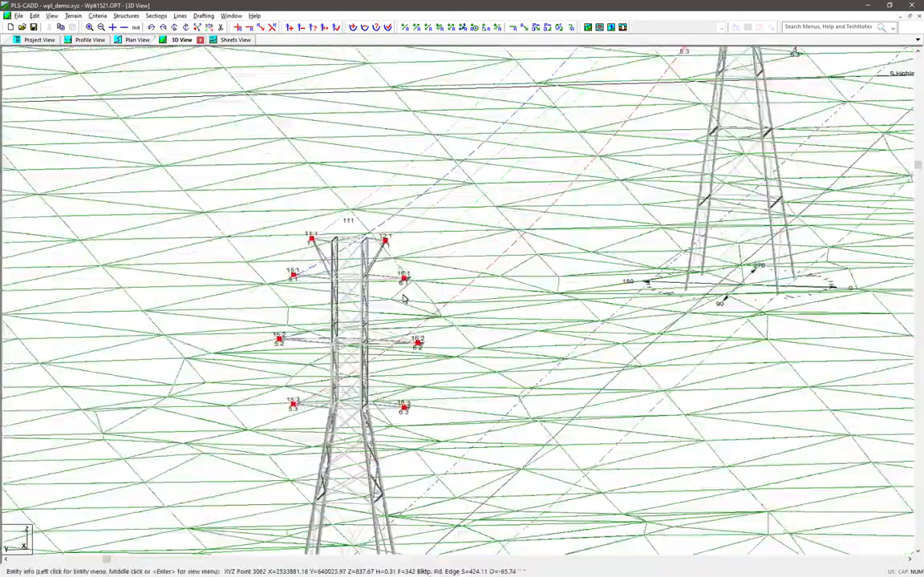
key(alt+t)
key(t)
key(d)
key(space)
key(Return)
Jump to structure 92 and inspect its modeled jumpers up close
scroll(402, 298, down, 2)
middle_drag(368, 309, 338, 324)
scroll(267, 353, down, 2)
middle_drag(263, 353, 312, 353)
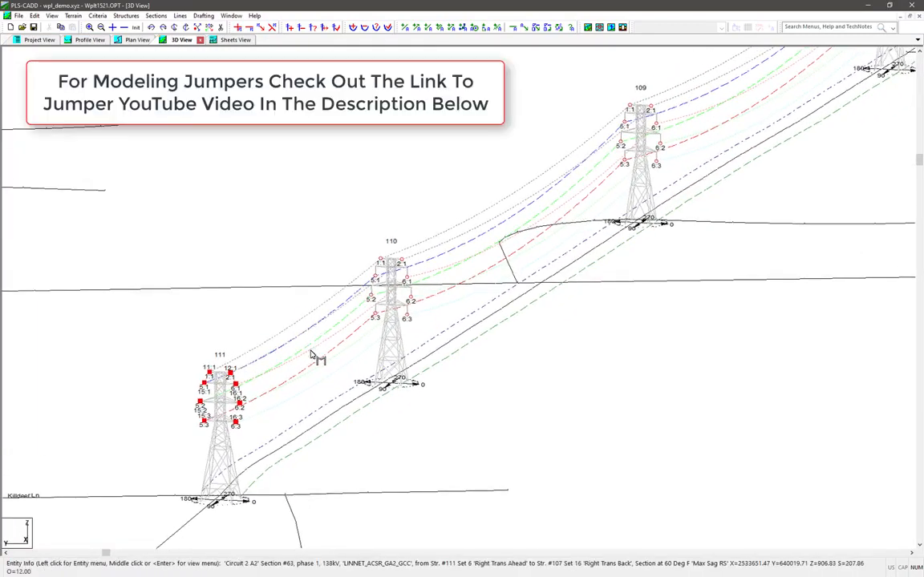
text(j92)
key(Return)
scroll(494, 261, up, 2)
scroll(493, 261, up, 4)
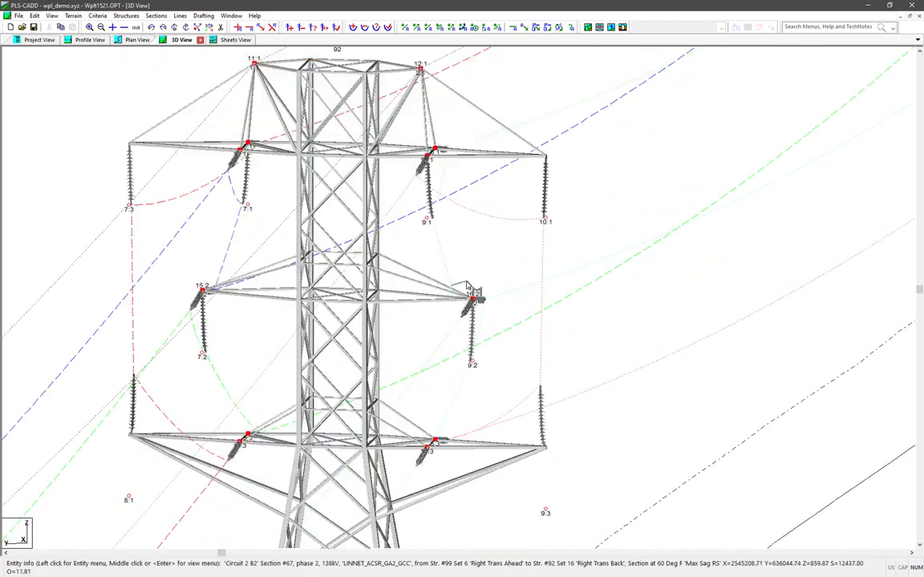
Return to structure 111 and examine the neighbouring tangent structure 110
text(j111)
key(Return)
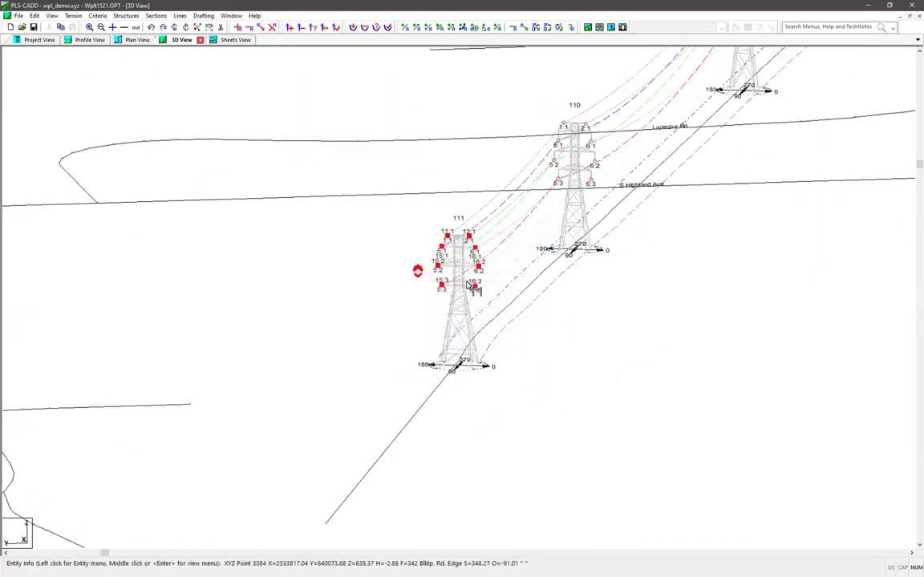
middle_drag(397, 226, 431, 195)
scroll(501, 144, up, 3)
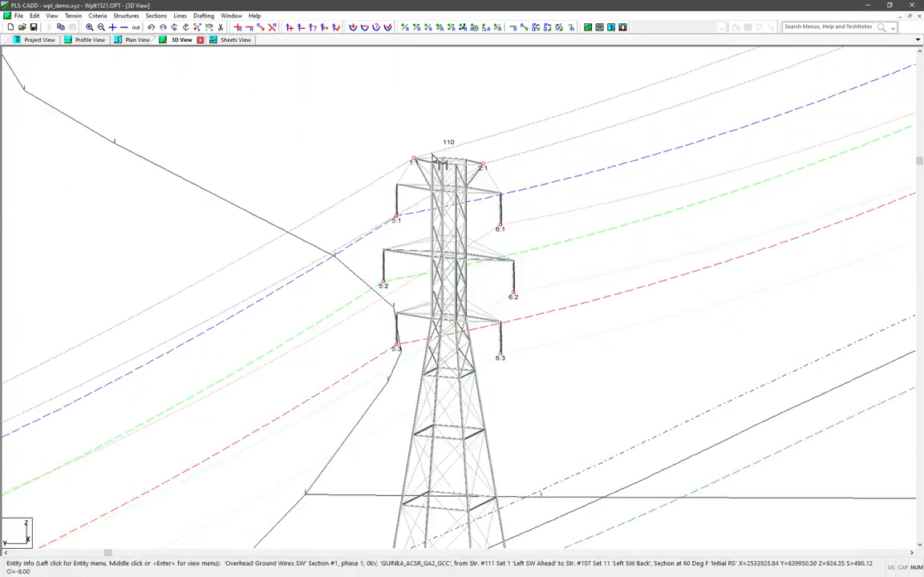
scroll(433, 156, down, 3)
Start a Structure Space Potential calculation for structure 110 only
click(156, 15)
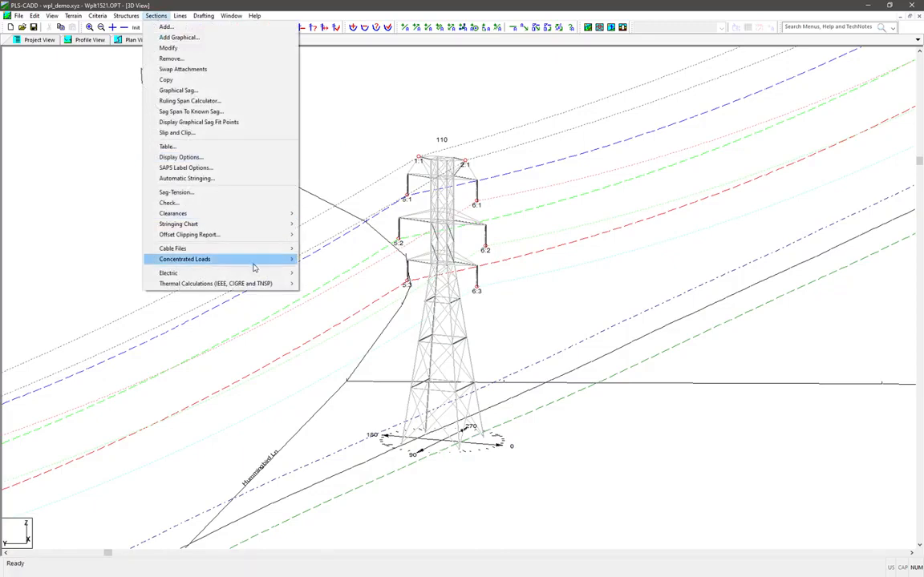
mouse_move(282, 272)
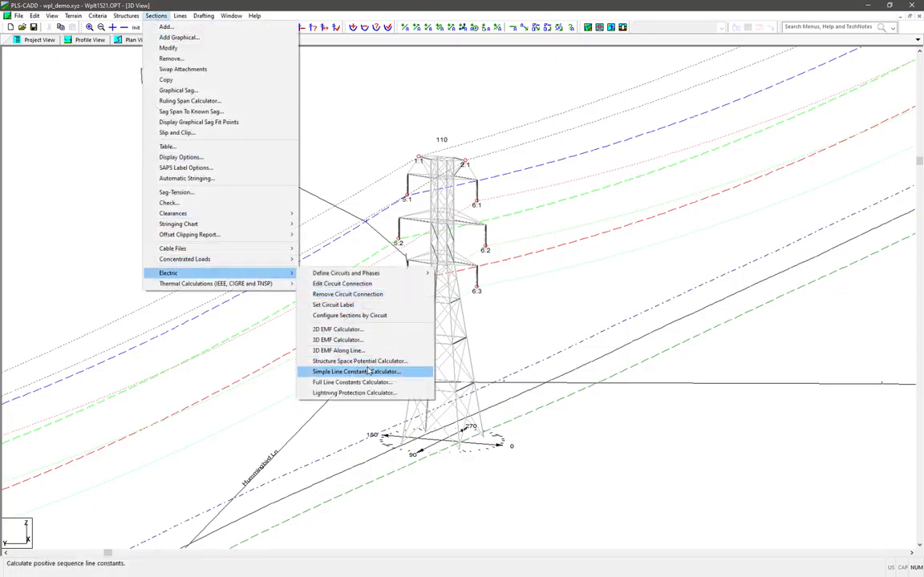
click(368, 362)
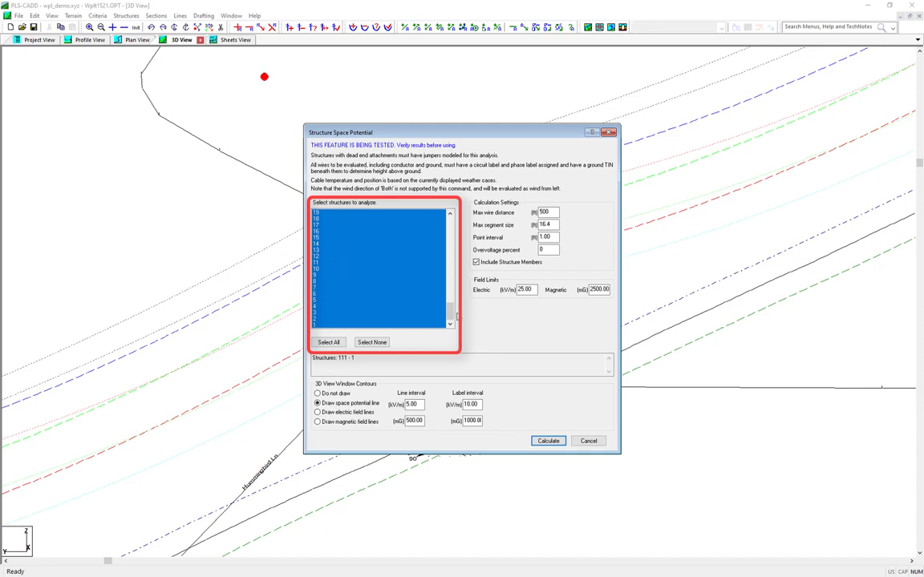
click(372, 342)
drag(450, 320, 450, 227)
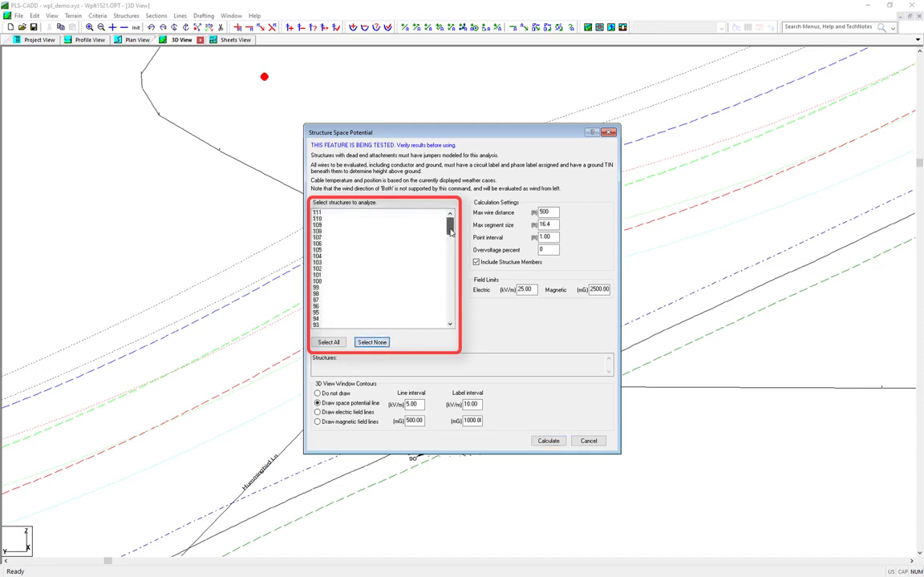
click(318, 220)
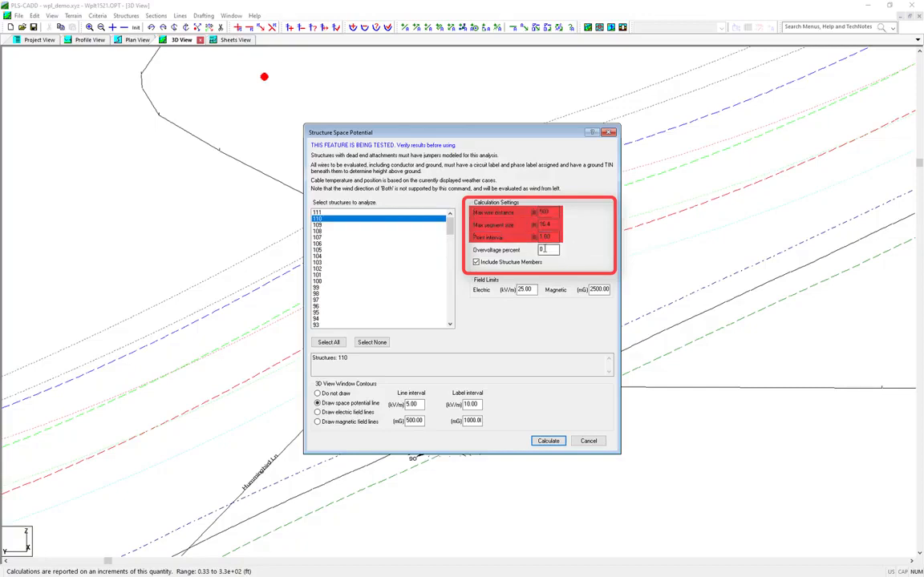
click(543, 250)
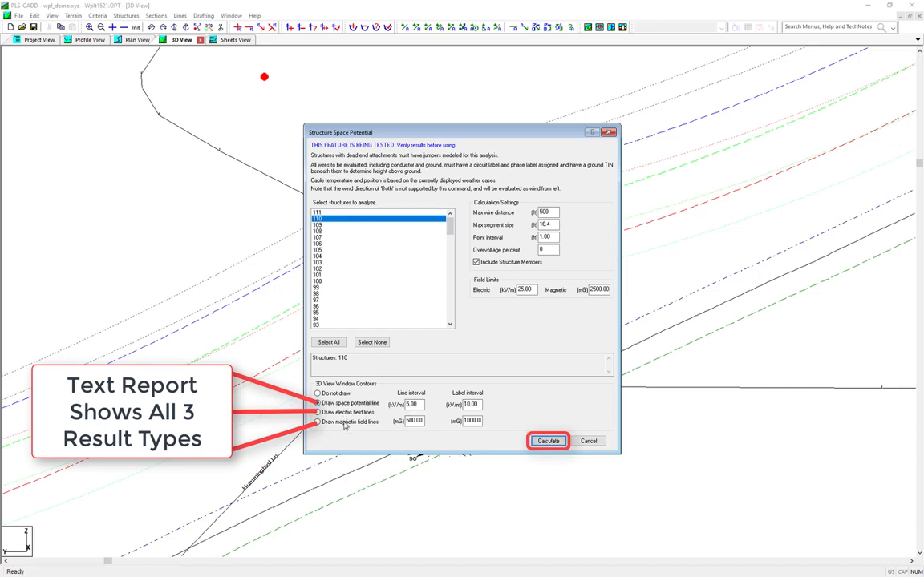
click(546, 442)
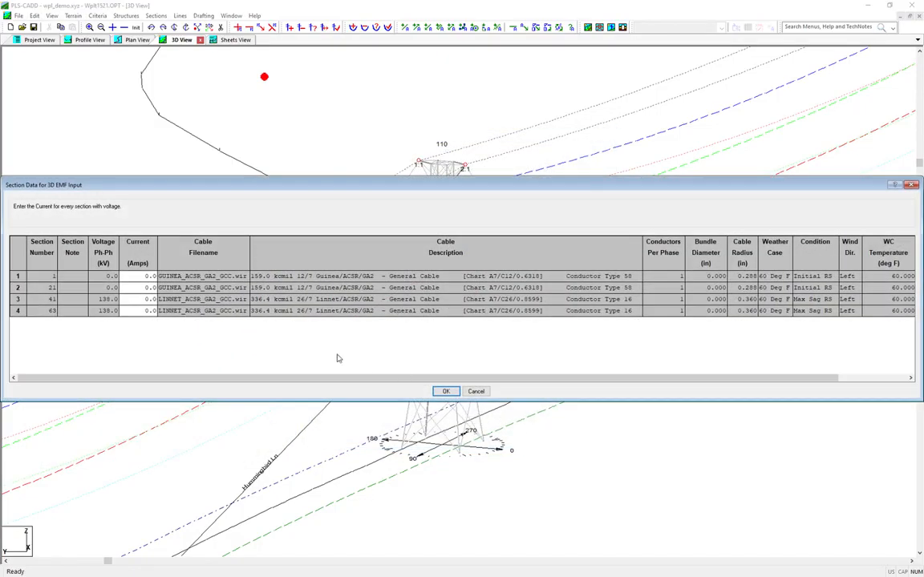
Set the current of sections 41 and 63 to 1000 amps and run the calculation
click(140, 300)
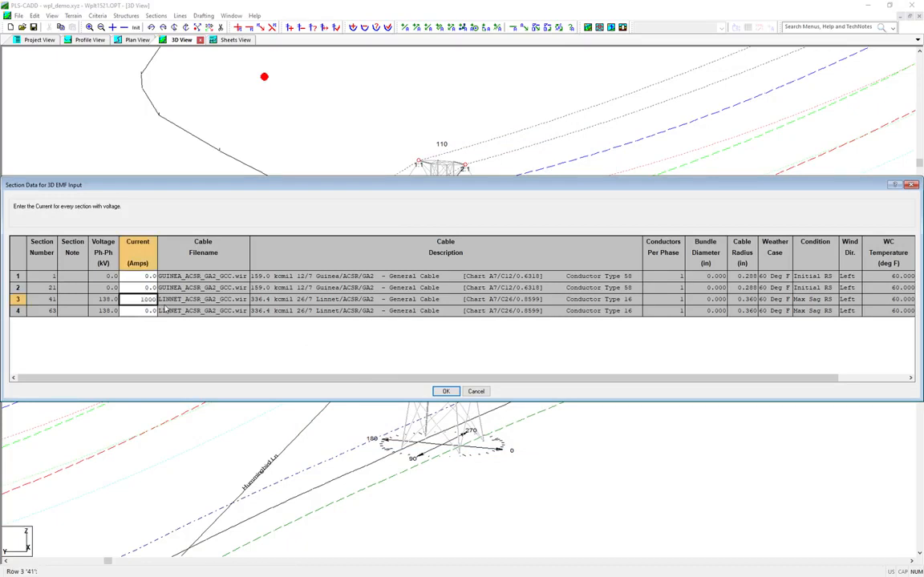
key(Return)
key(Down)
key(Left)
text(1000)
click(445, 391)
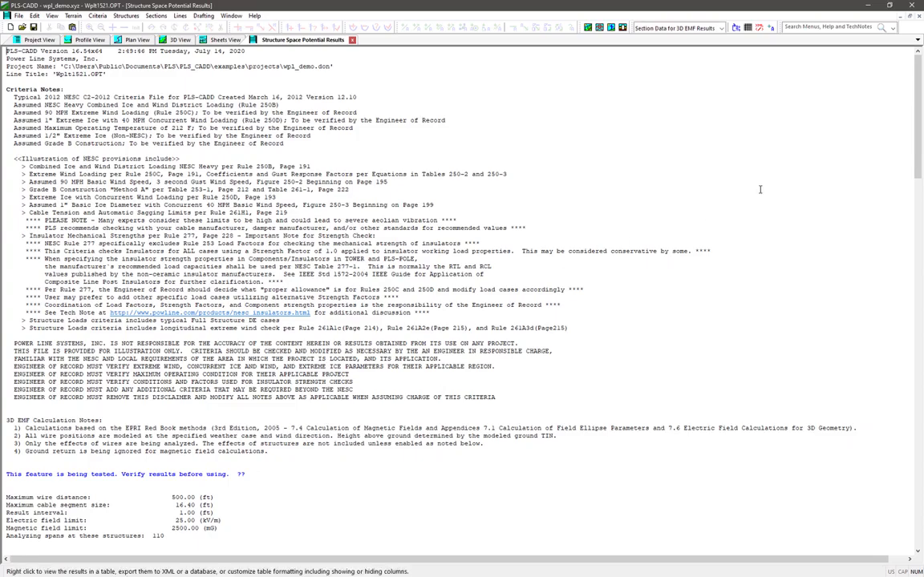
Review the section data and the space potential and electric field contours in the results report, and close the report
drag(919, 148, 921, 206)
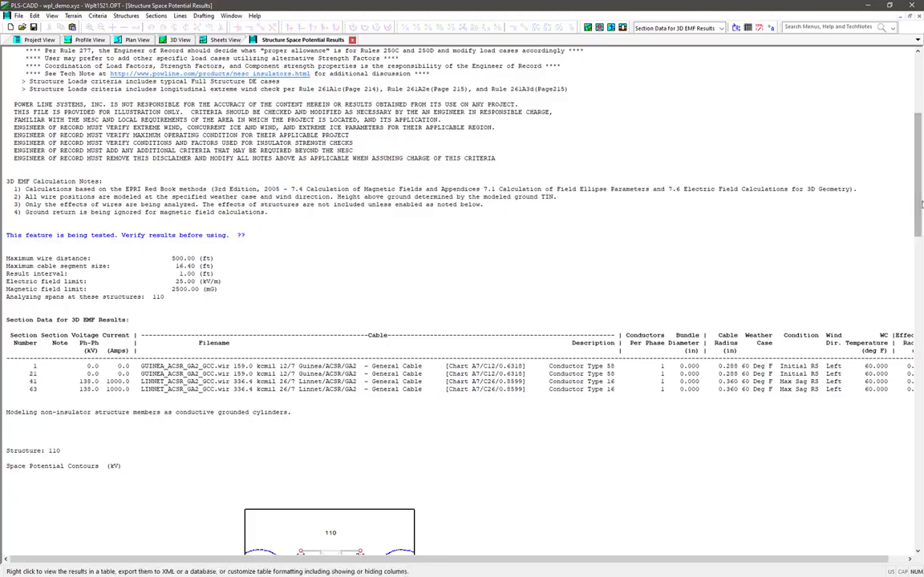
drag(920, 210, 923, 401)
drag(923, 407, 920, 518)
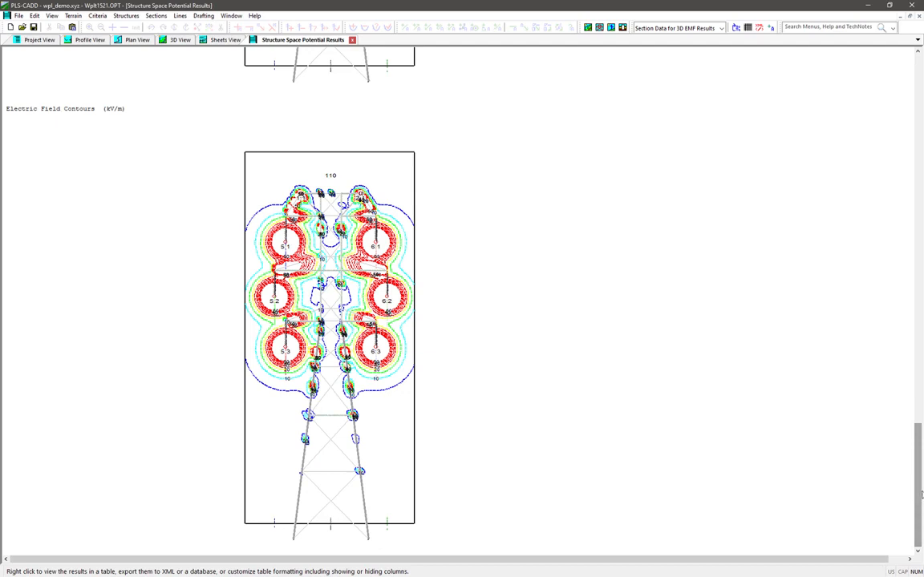
drag(920, 490, 920, 267)
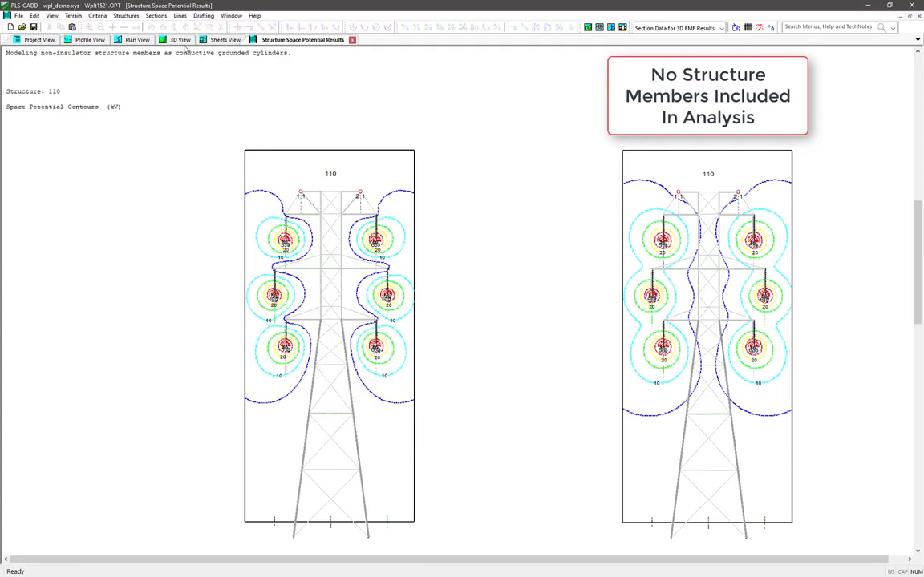
click(351, 40)
Examine the space potential contours around the insulators of structure 110 in the 3D view
middle_drag(465, 243, 398, 235)
mouse_move(397, 235)
middle_down()
mouse_move(495, 242)
mouse_move(480, 219)
middle_up()
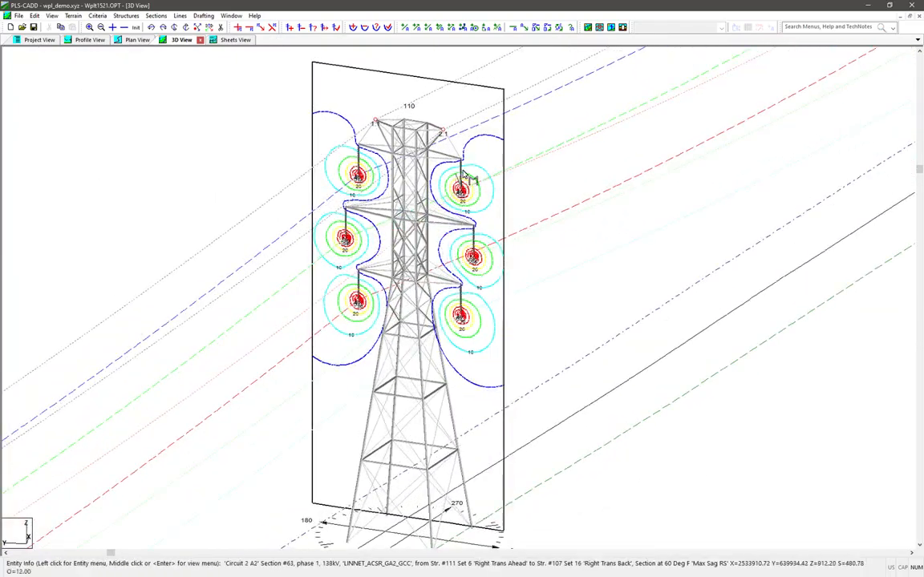
scroll(461, 180, up, 2)
mouse_move(479, 168)
middle_down()
mouse_move(548, 179)
mouse_move(495, 175)
mouse_move(473, 201)
middle_up()
scroll(473, 201, up, 4)
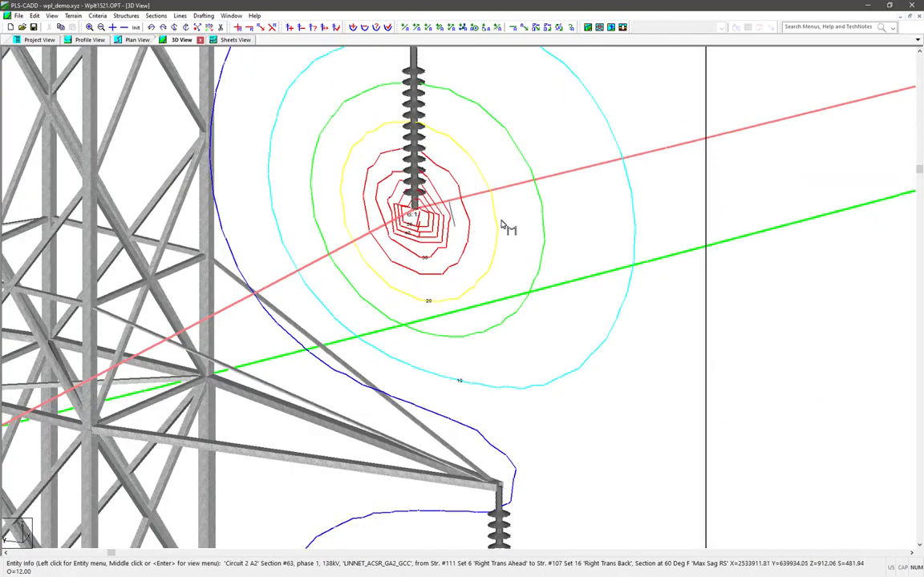
scroll(500, 217, down, 3)
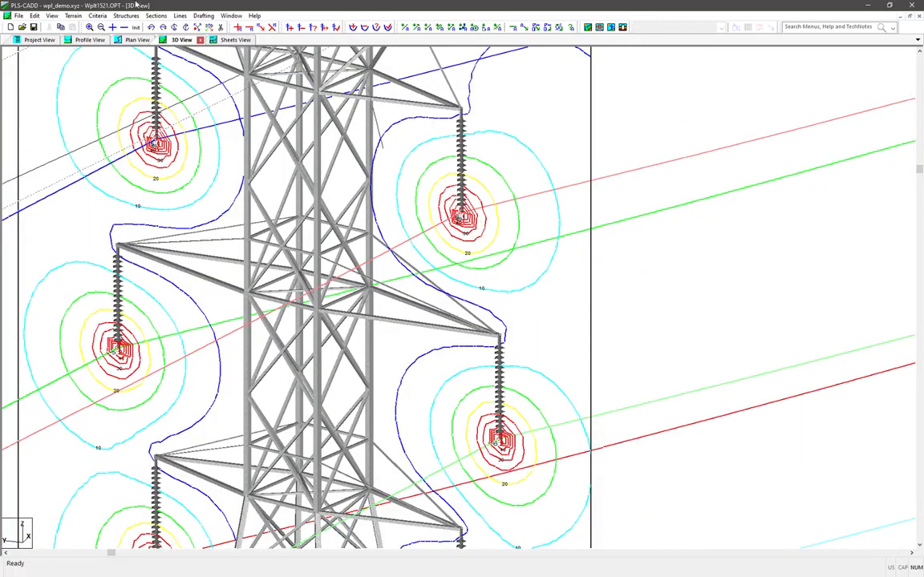
Rerun the Structure Space Potential calculation for structure 110 with a smaller point interval, keeping the section currents
click(157, 15)
mouse_move(273, 272)
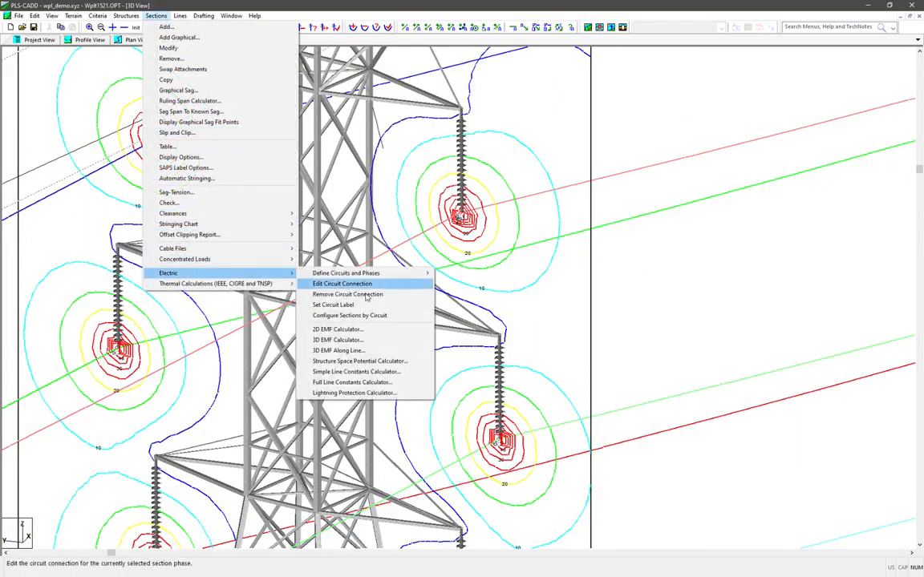
click(384, 362)
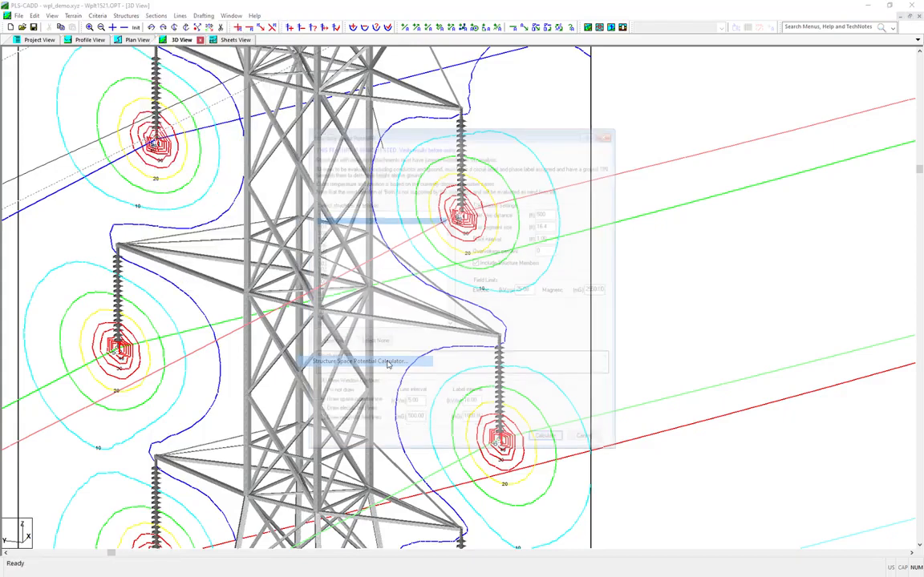
double_click(548, 238)
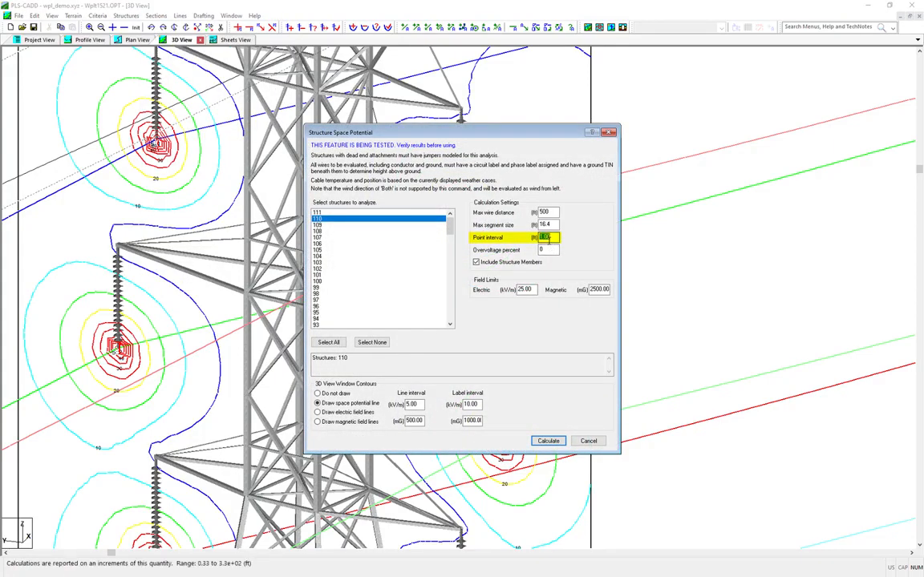
key(Return)
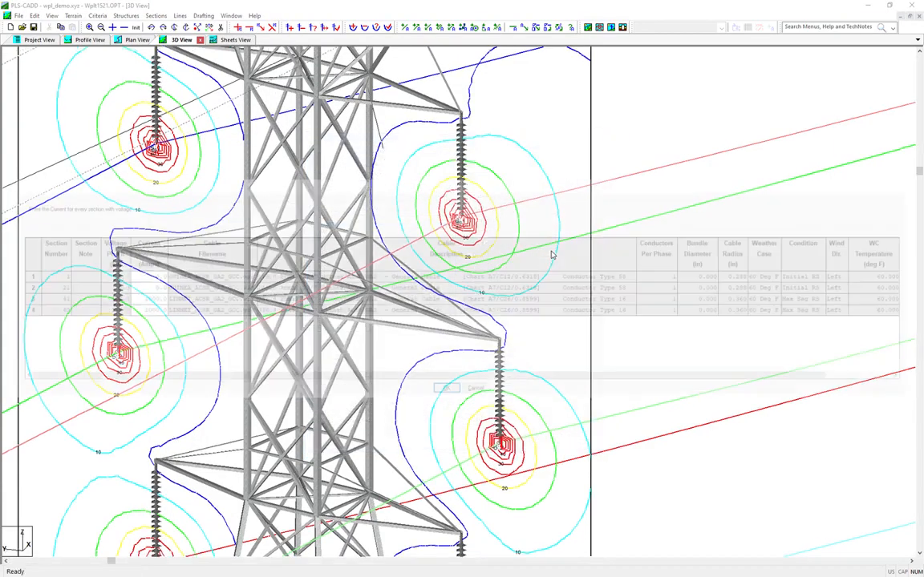
click(447, 392)
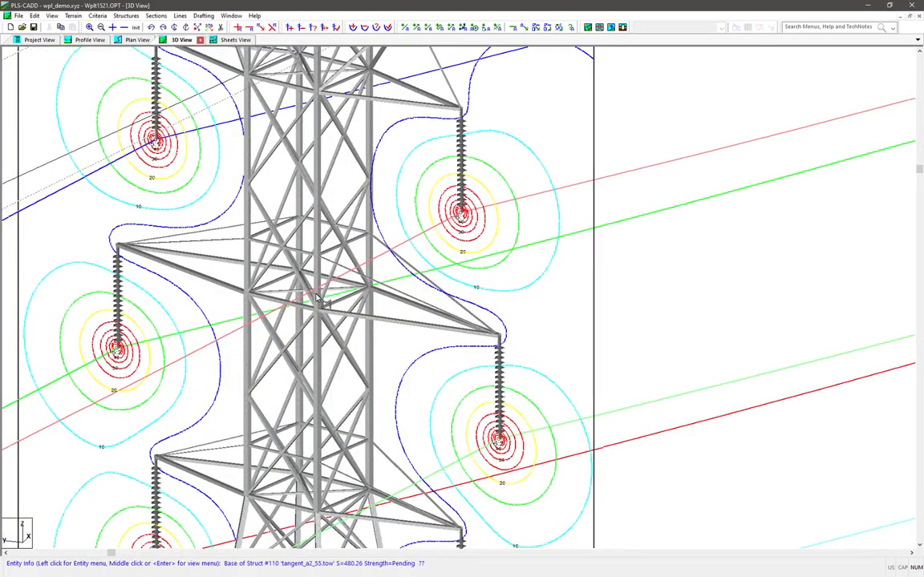
Go to structure 92 and look closely at its dead-end attachments and jumpers
scroll(362, 277, down, 3)
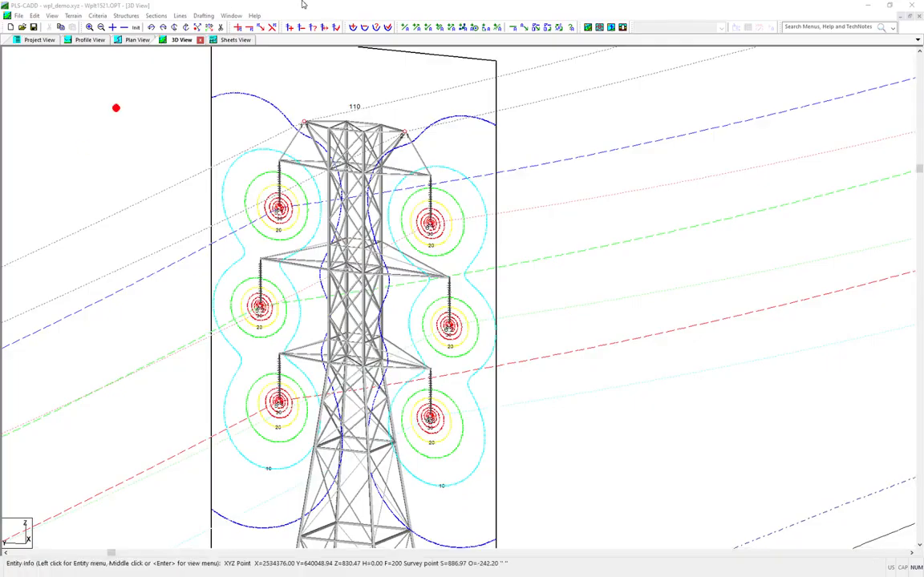
click(303, 4)
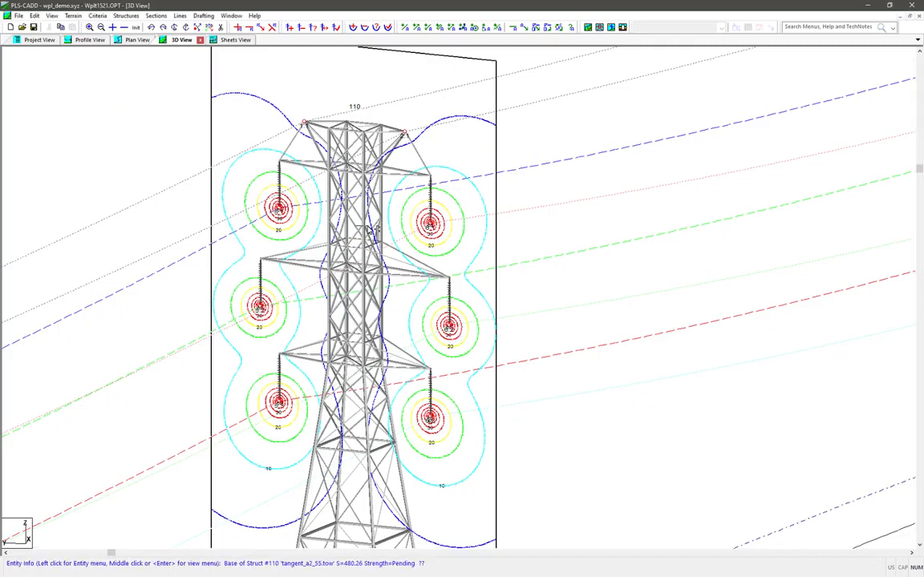
key(ctrl+g)
text(92)
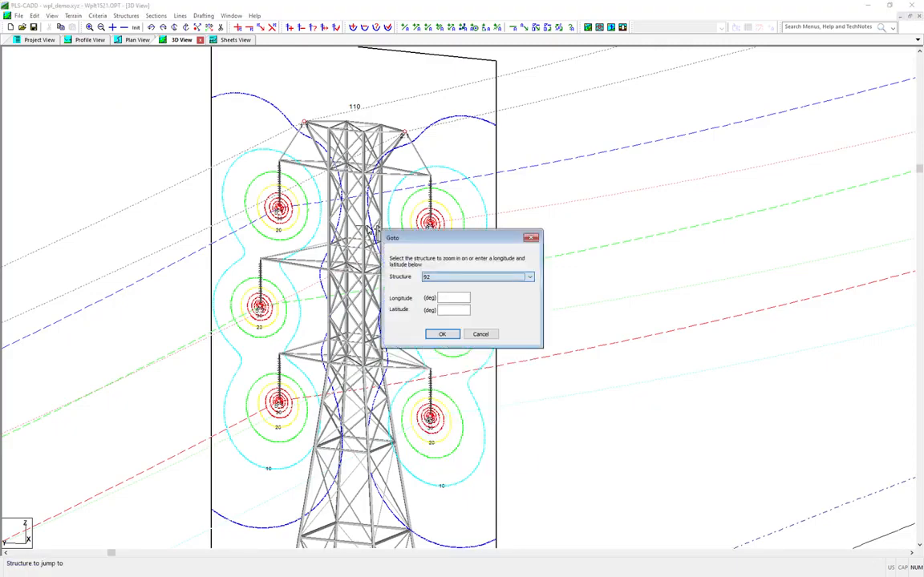
key(Return)
scroll(425, 263, up, 5)
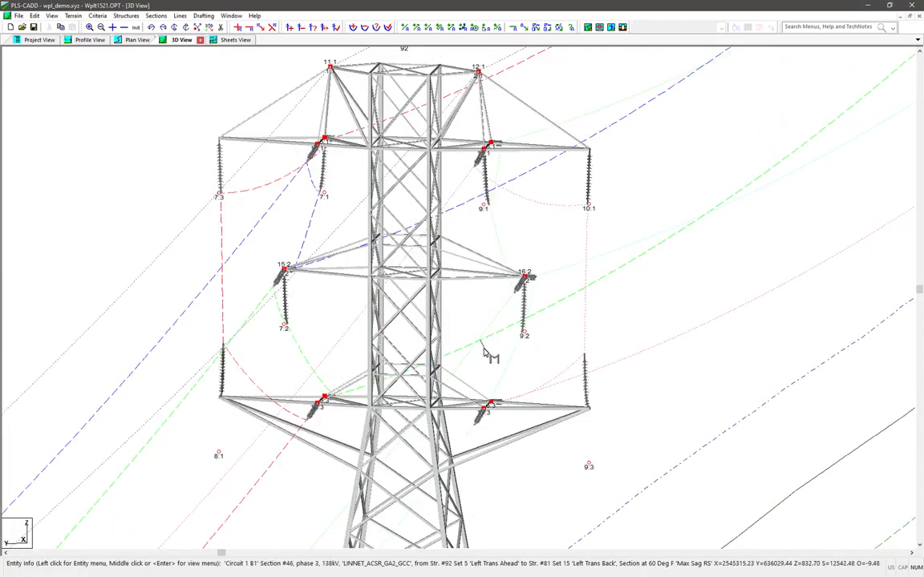
Start the Structure Space Potential Calculator for structure 92 only, with a 1 ft point interval and magnetic field lines drawn
scroll(491, 354, down, 2)
click(155, 15)
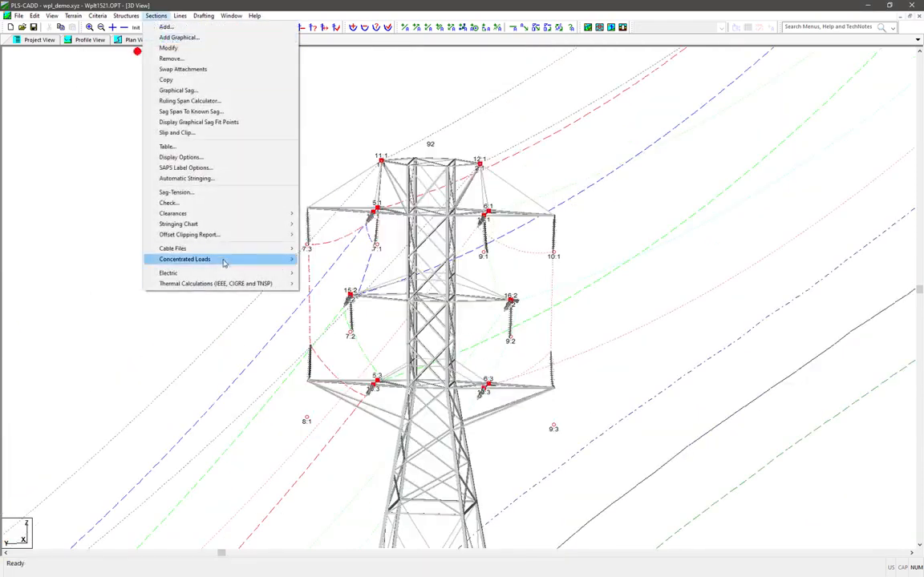
mouse_move(233, 274)
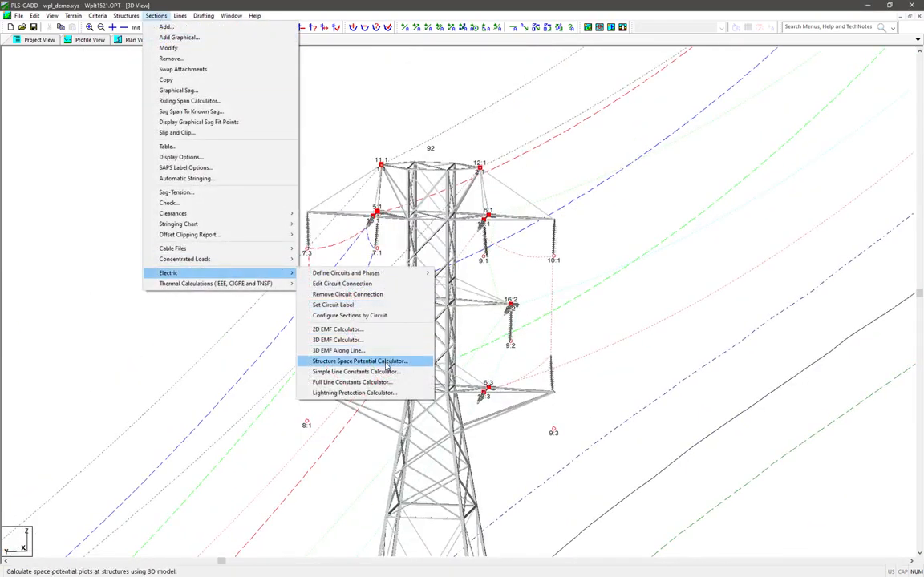
click(387, 363)
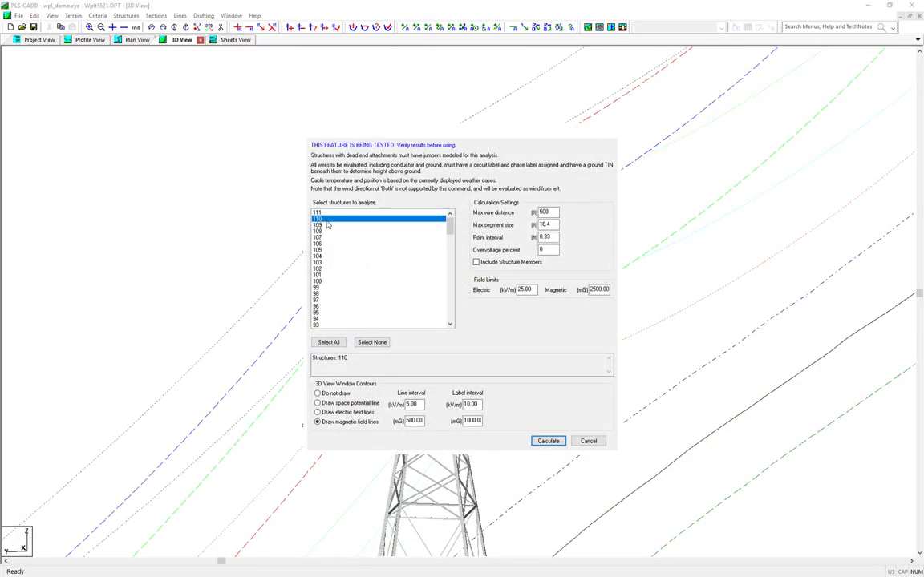
click(326, 221)
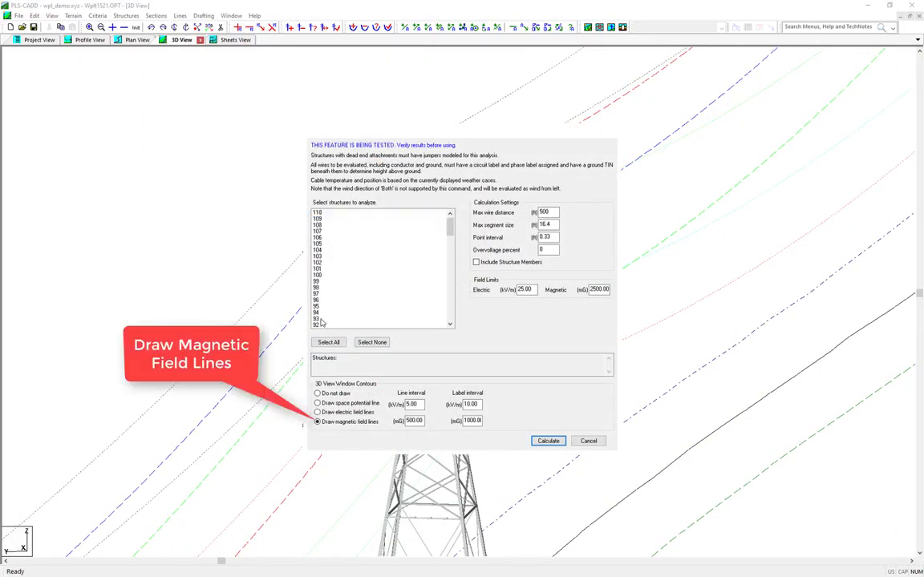
click(318, 325)
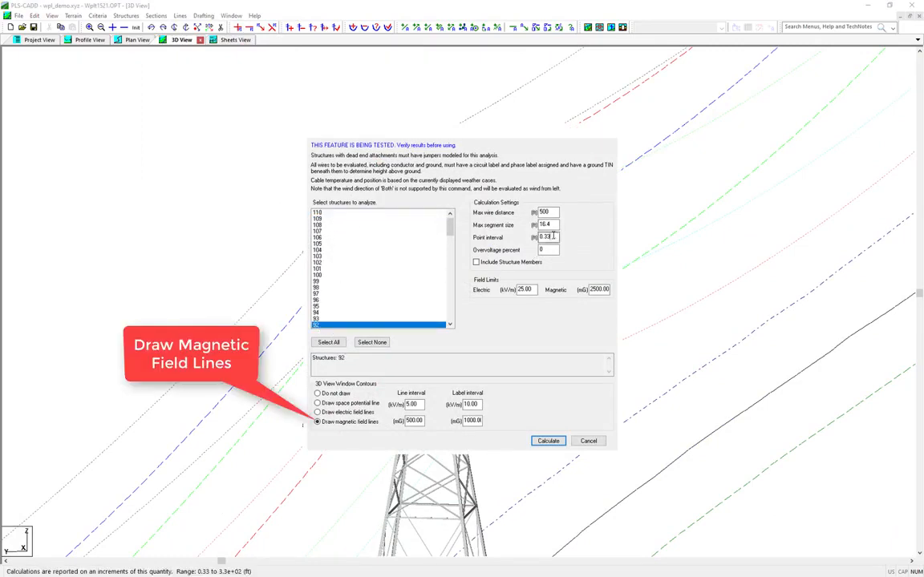
key(Return)
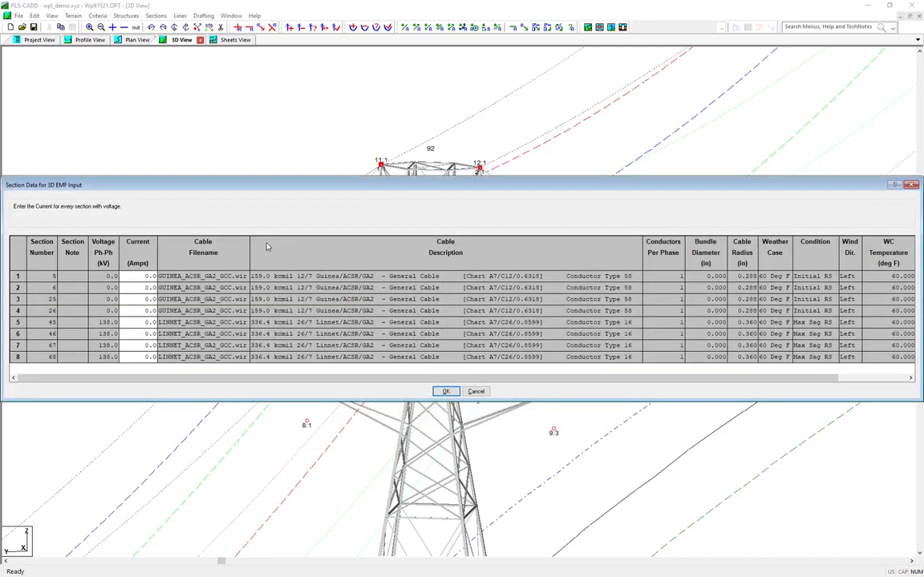
Set the current of sections 45, 46, 67 and 68 to 1000 A and run the space potential calculation
click(128, 324)
click(129, 323)
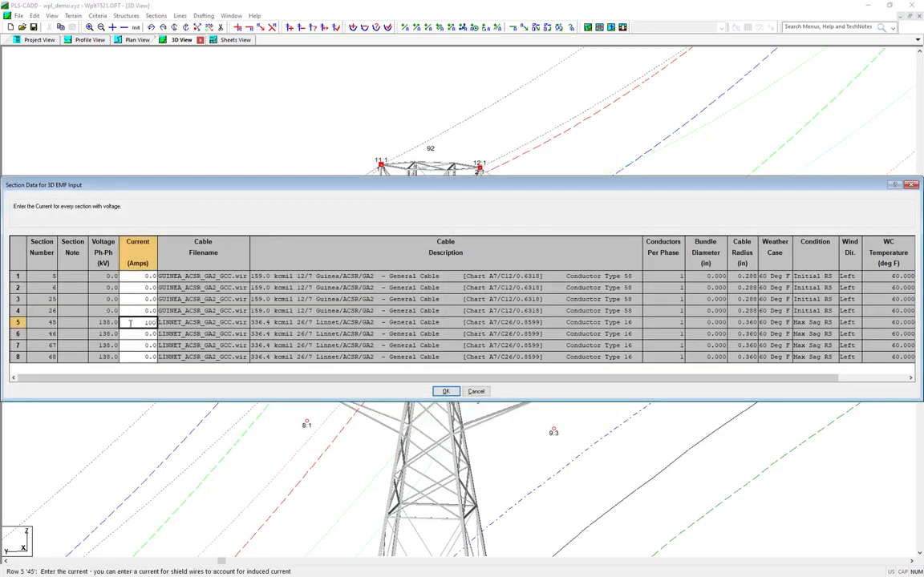
key(Return)
right_click(132, 324)
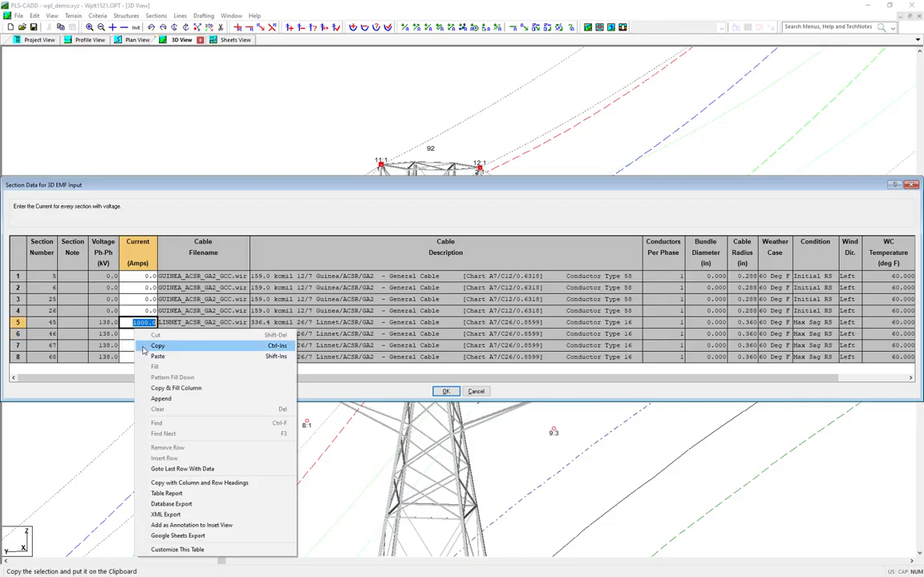
click(144, 347)
click(128, 338)
drag(128, 338, 132, 356)
right_click(133, 355)
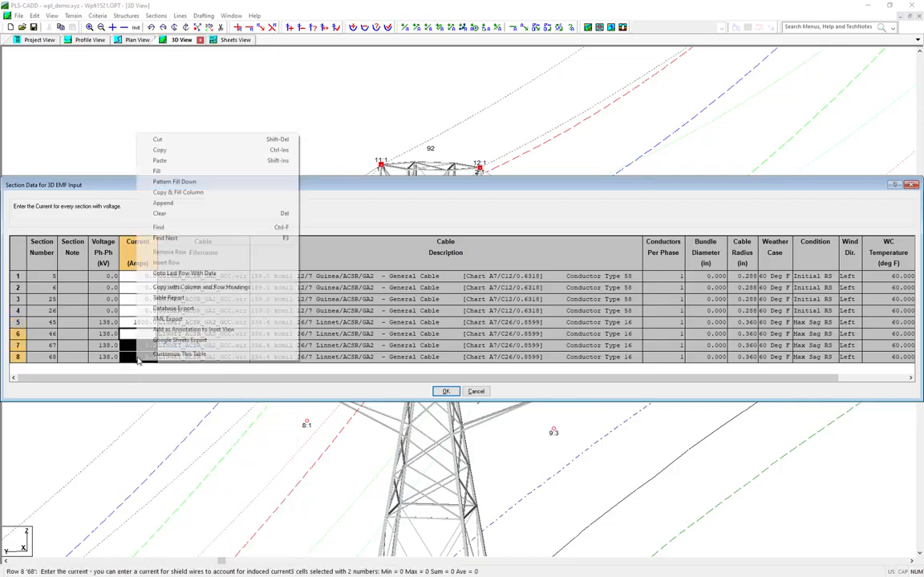
click(184, 173)
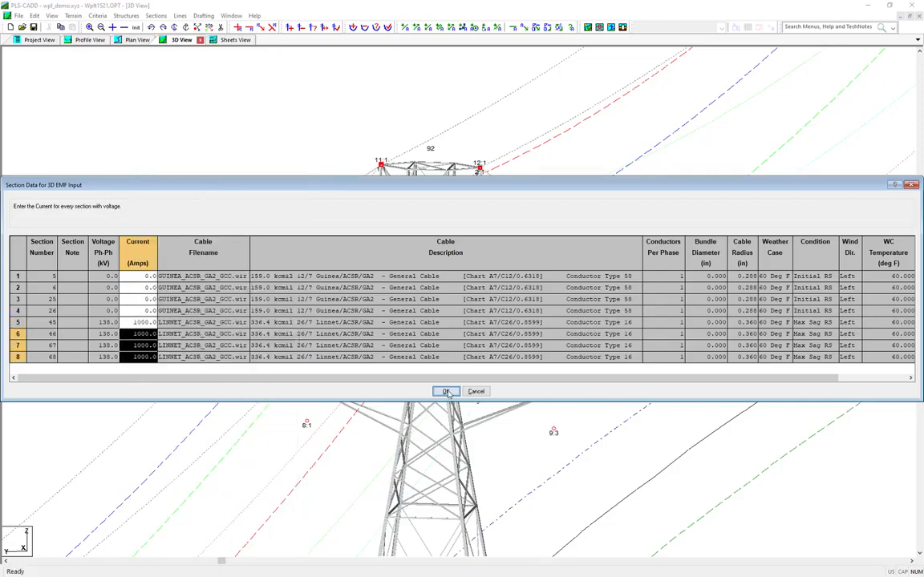
click(446, 391)
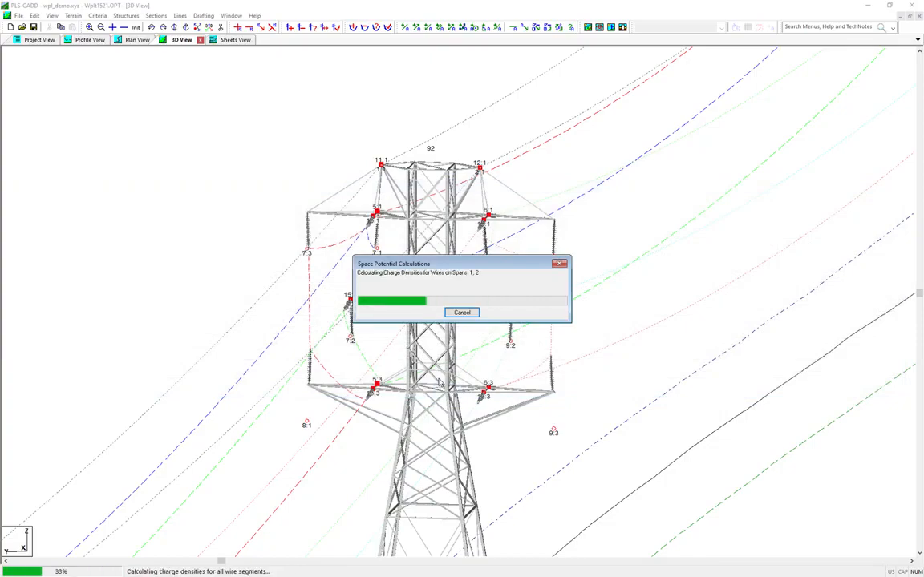
Review the section data and the space potential and magnetic field contours of structure 92 in the results report
scroll(402, 371, down, 15)
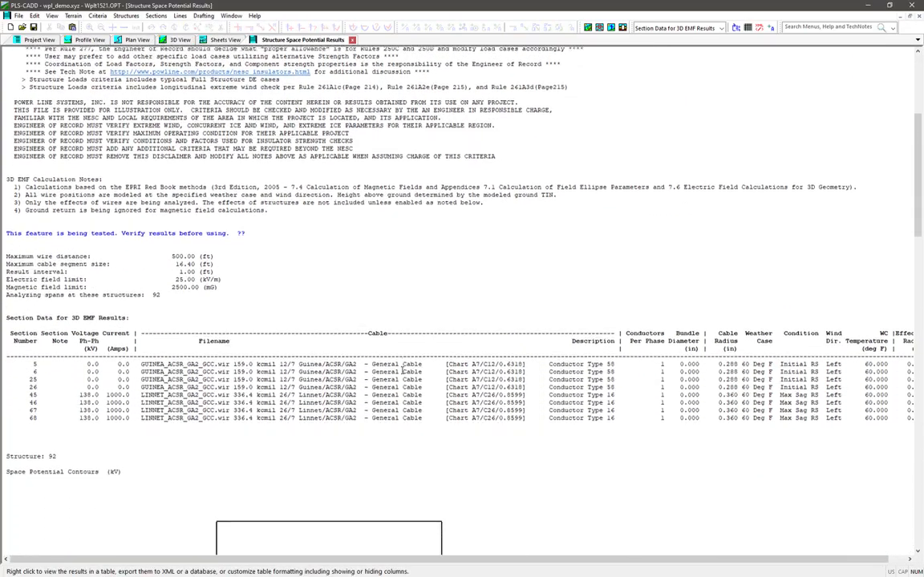
scroll(402, 370, down, 6)
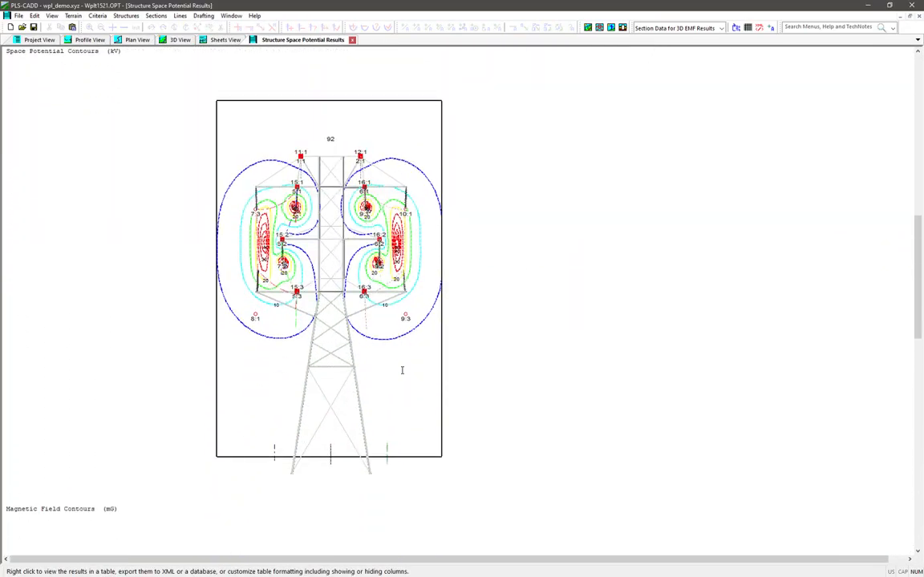
scroll(402, 370, down, 18)
drag(917, 505, 921, 402)
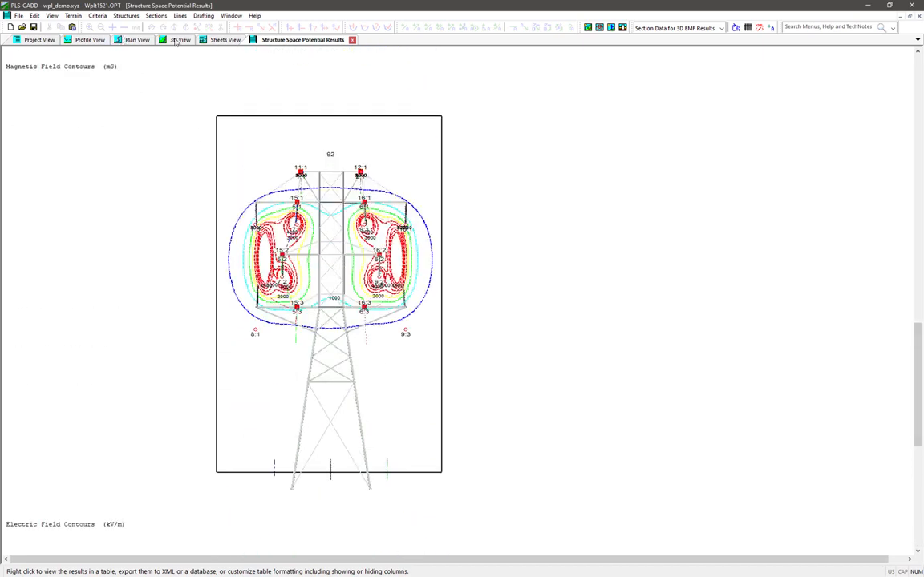
Examine the magnetic field contours around the jumpers of structure 92 in the 3D view
click(177, 40)
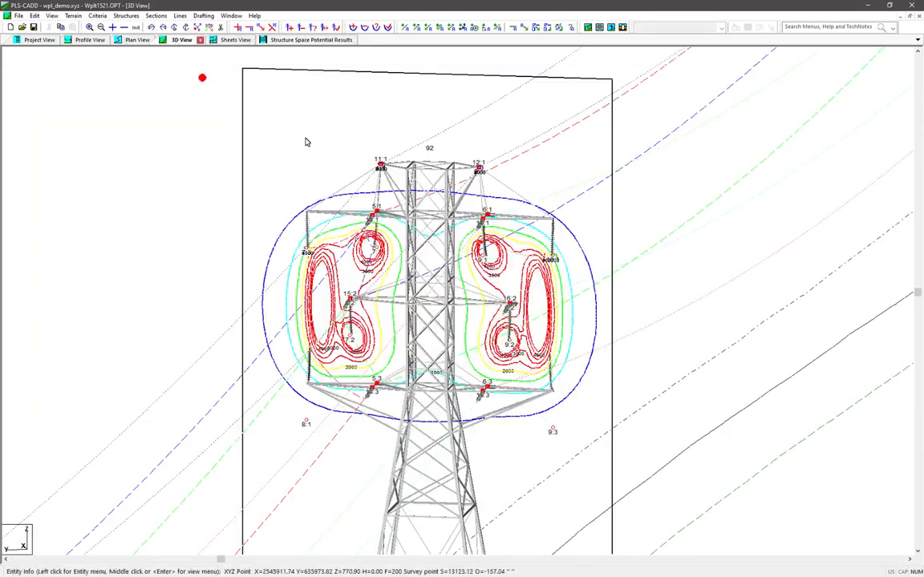
middle_drag(440, 289, 401, 312)
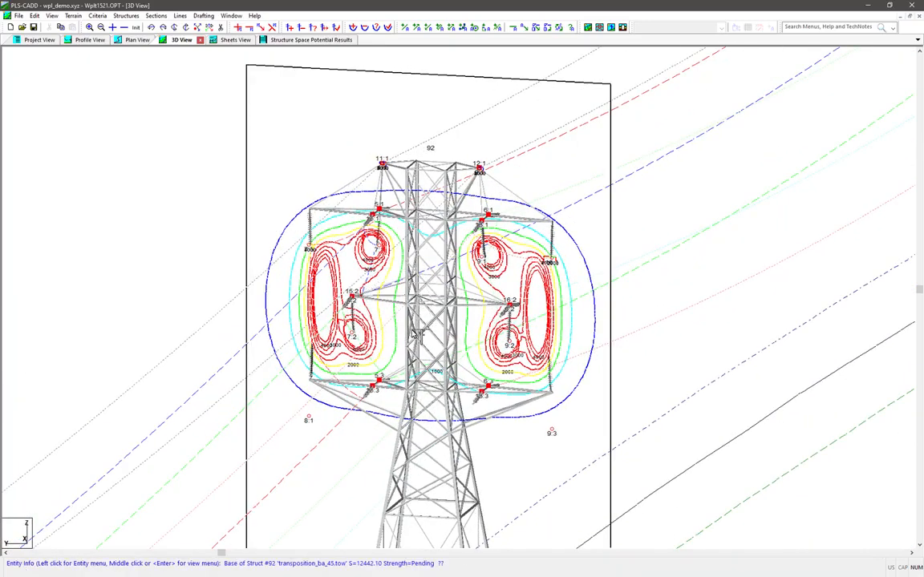
key(Escape)
Go to structure 110 and examine its magnetic field contours from different angles in the 3D view
key(Return)
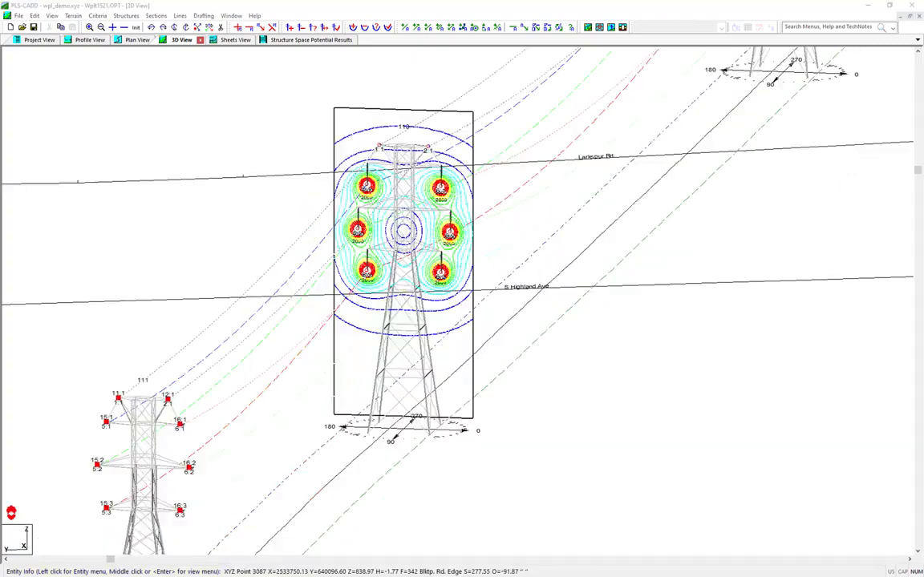
scroll(406, 163, up, 2)
middle_drag(390, 225, 279, 239)
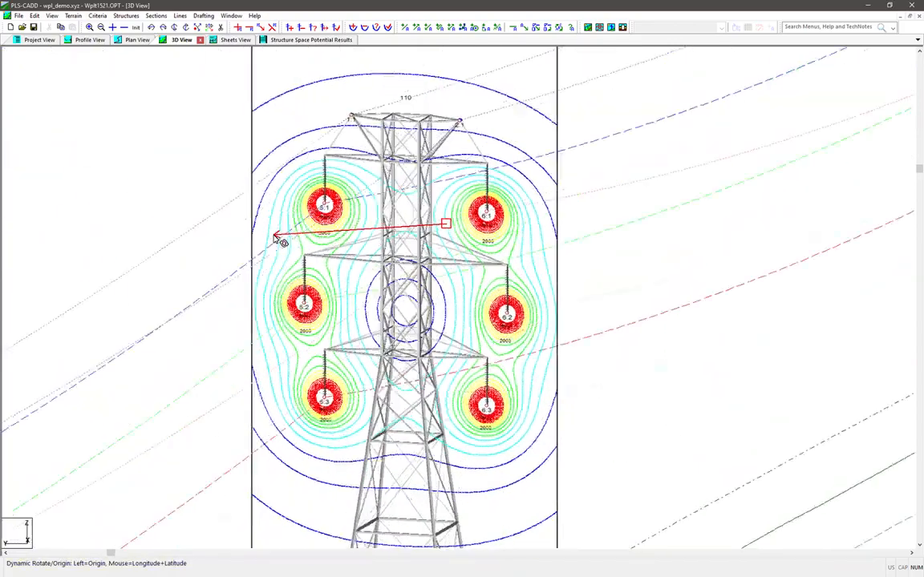